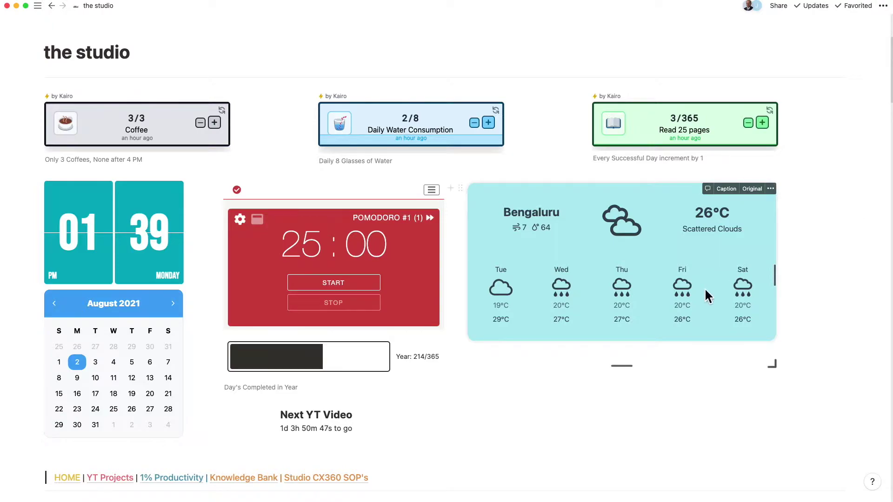
Scroll down the WidgetBox Gallery page through its styled weather widget variants
scroll(816, 274, down, 5)
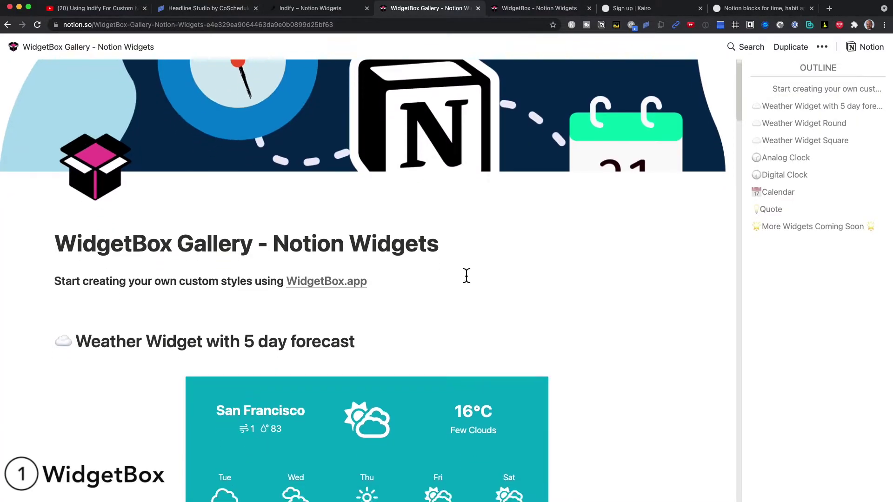
scroll(464, 277, down, 10)
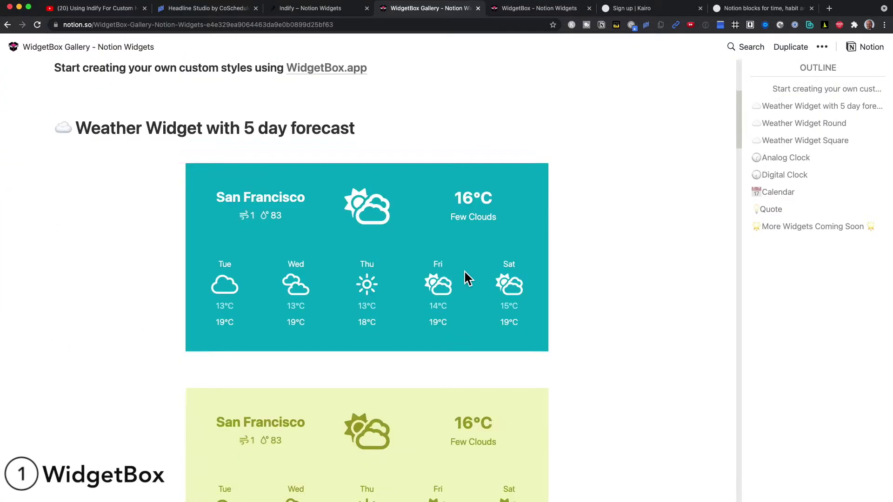
scroll(462, 275, down, 13)
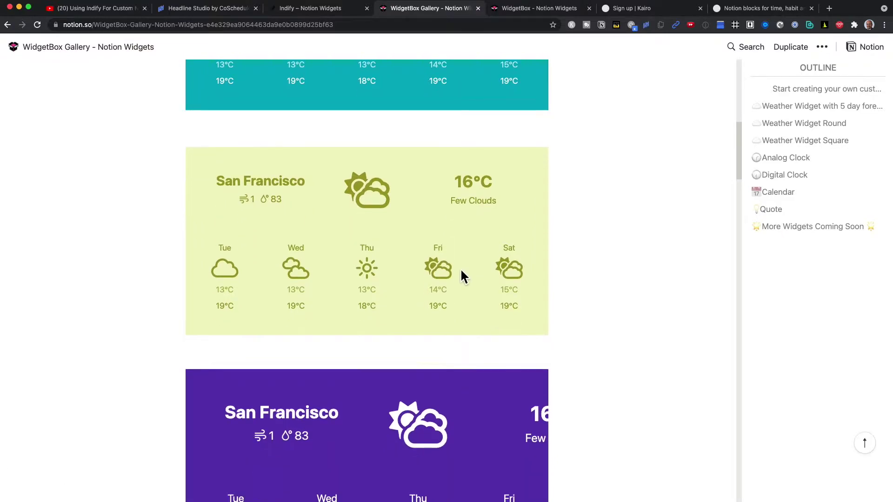
Start customizing the Weather with forecast widget and give it a green background
key(ctrl+Tab)
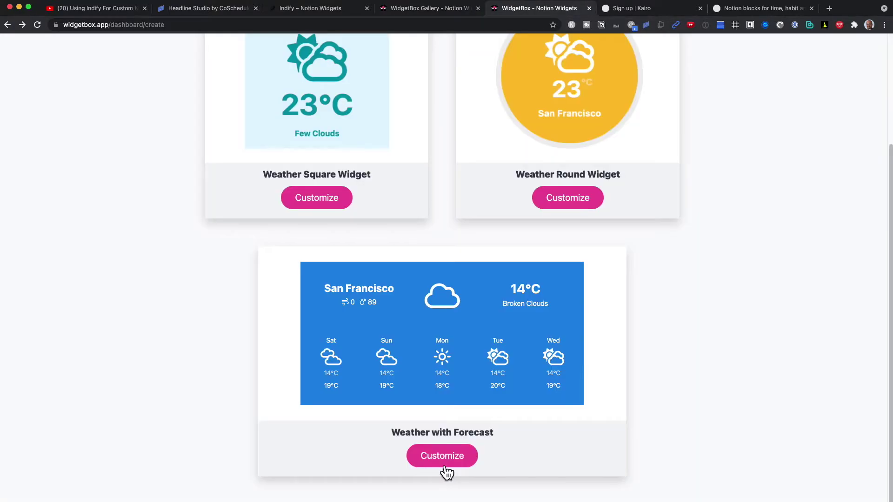
click(444, 460)
click(575, 243)
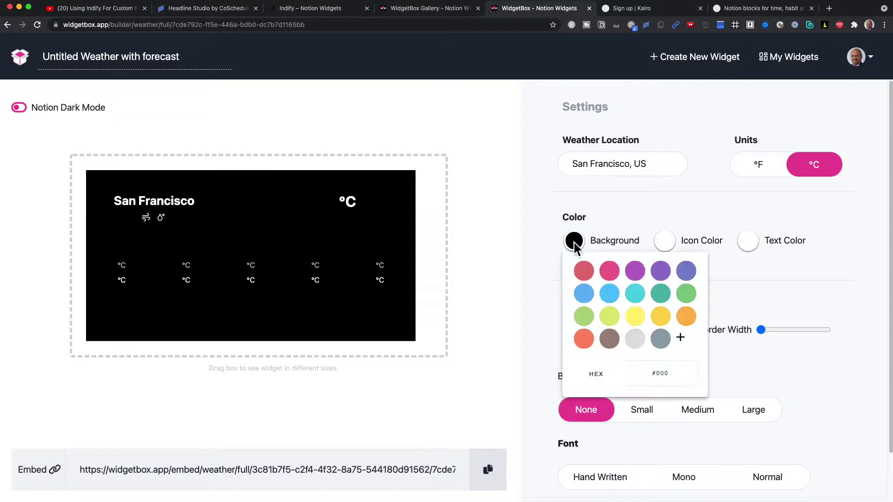
click(614, 300)
click(609, 294)
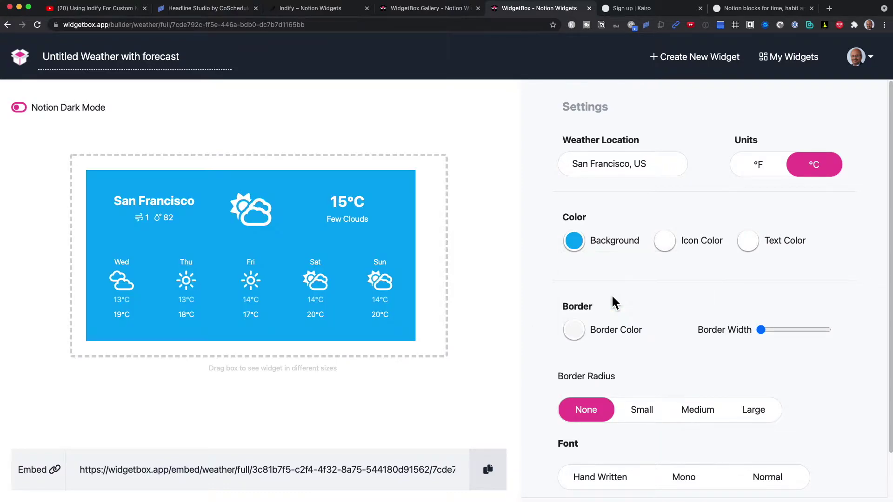
click(575, 240)
click(613, 299)
click(660, 272)
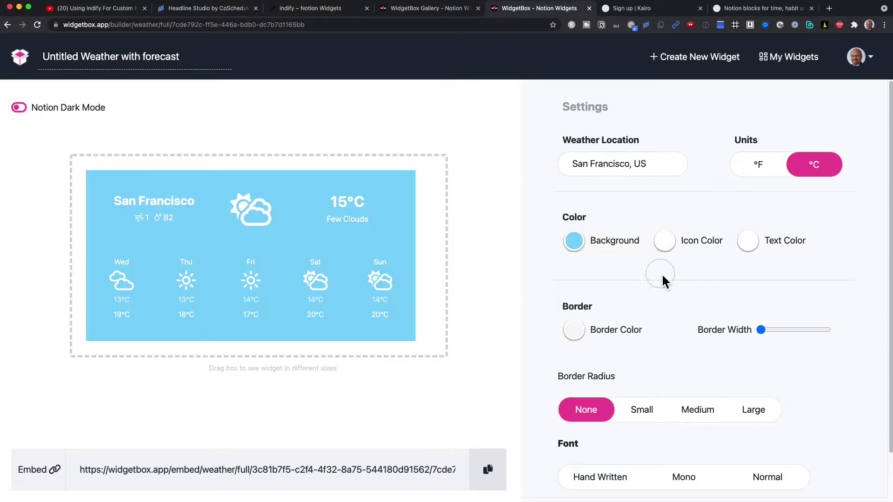
click(575, 241)
click(587, 314)
click(586, 300)
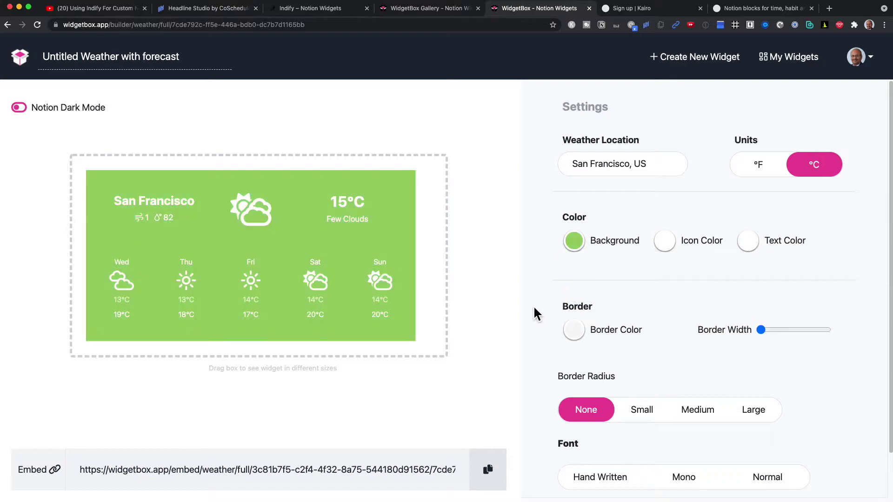
Make the weather icons and the widget text dark grey
click(669, 251)
click(724, 333)
click(781, 289)
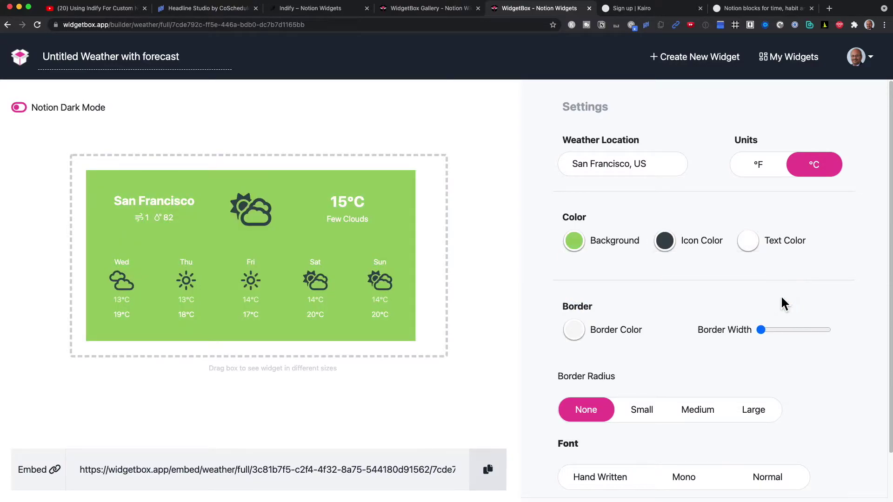
click(749, 241)
click(841, 346)
click(865, 300)
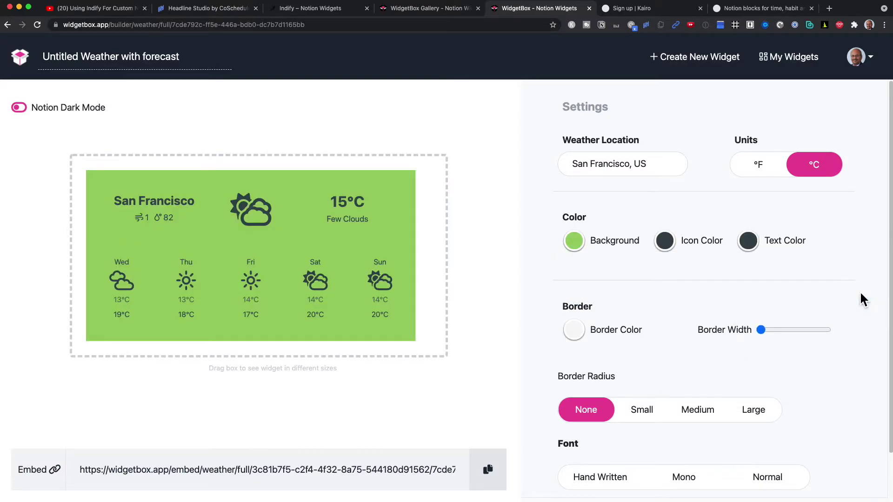
Add a thin border and give the widget large rounded corners
click(763, 330)
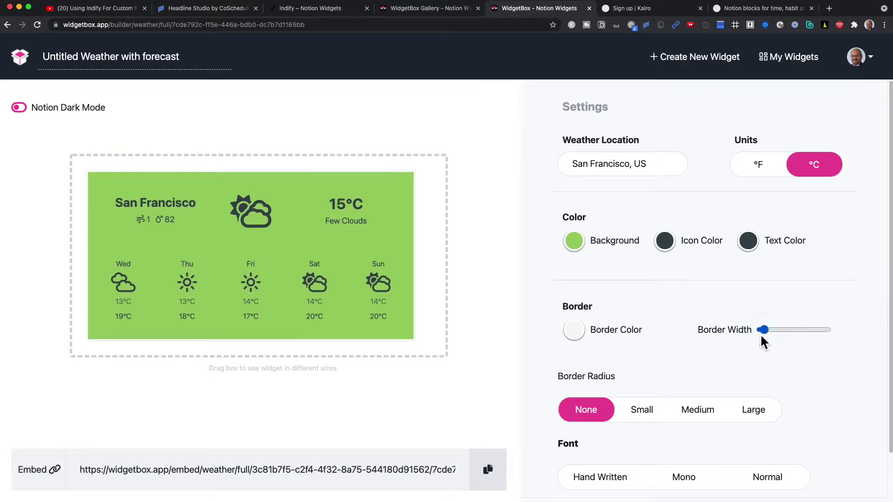
click(647, 415)
click(690, 419)
click(747, 411)
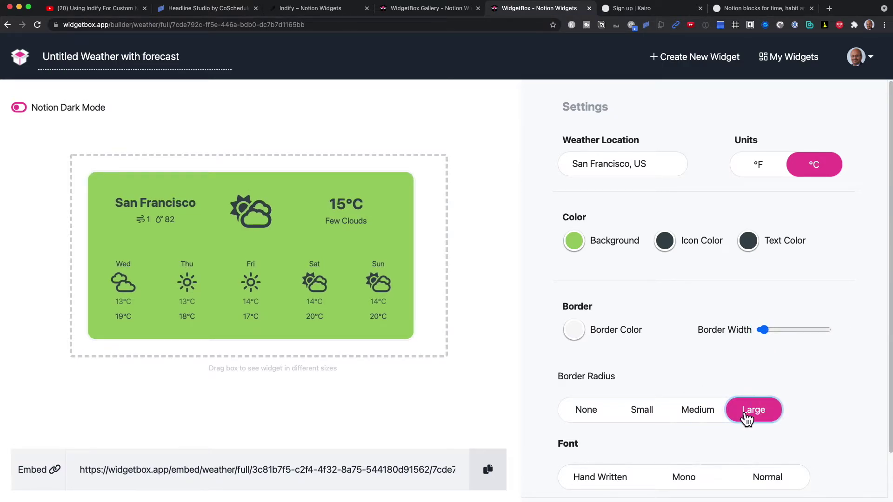
scroll(608, 412, down, 2)
scroll(623, 389, up, 2)
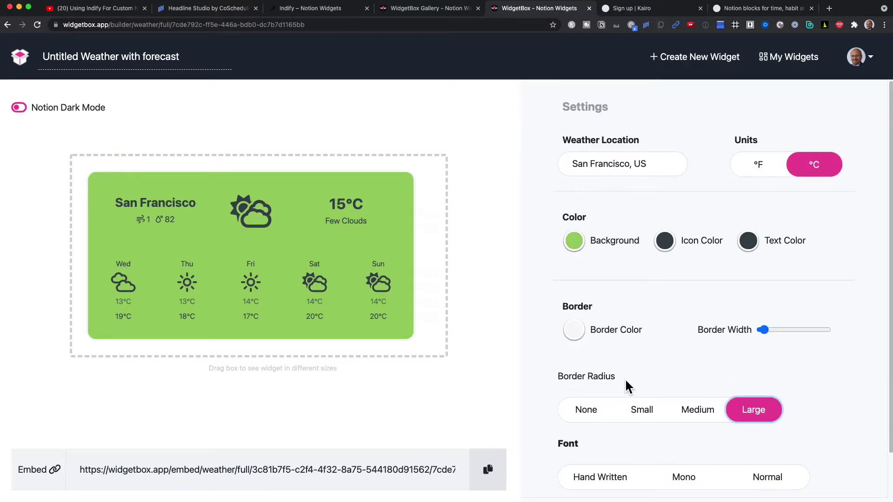
Copy the widget's embed link and embed it in Notion
click(494, 475)
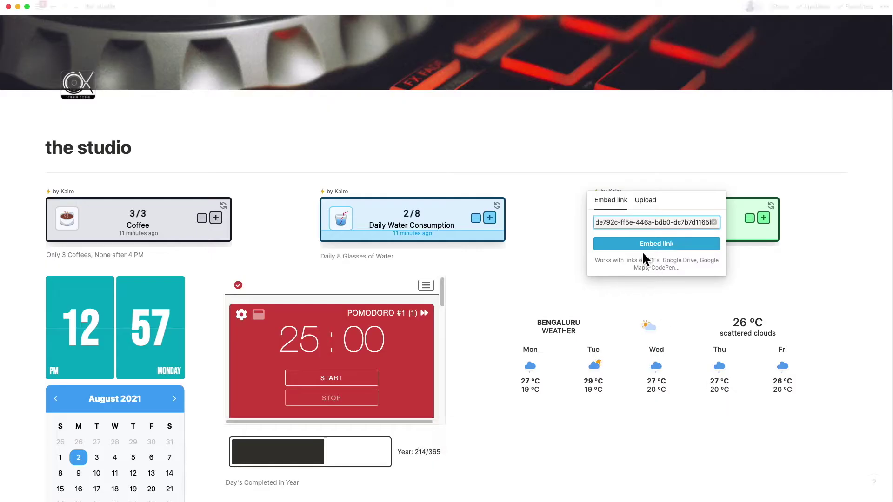
click(645, 246)
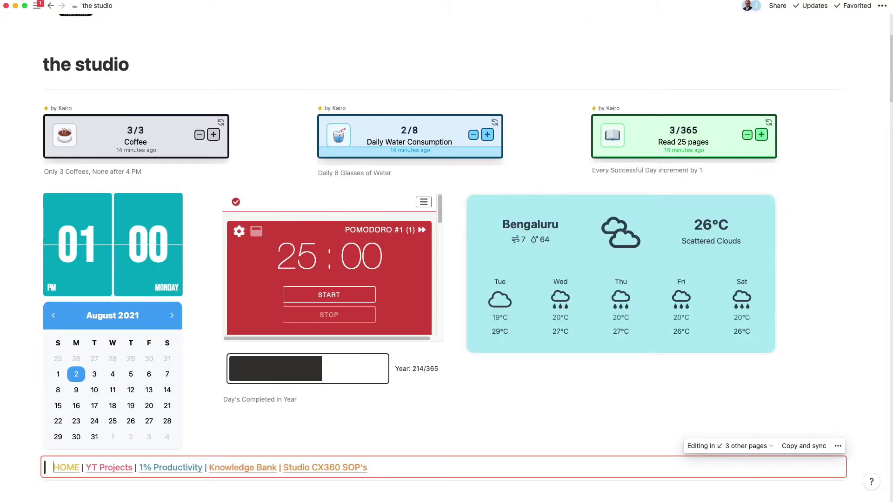
scroll(718, 265, down, 1)
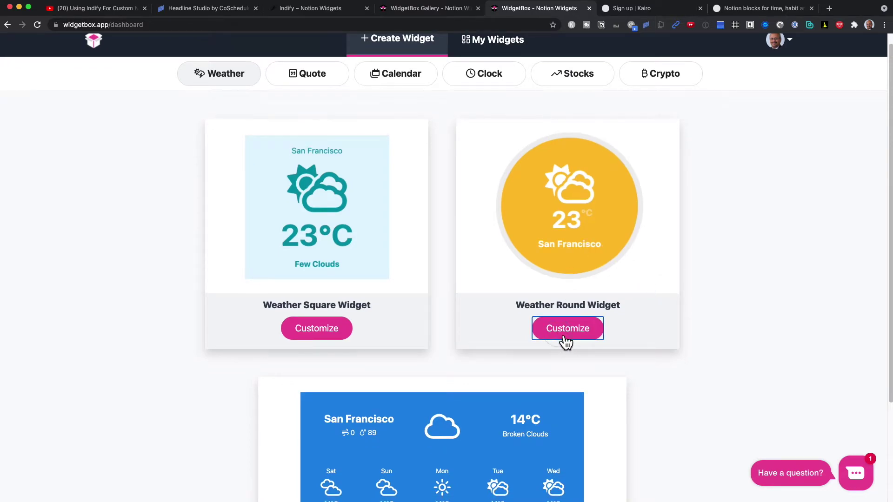
Browse the Weather Round, Quote, Simple Calendar, Clock and Stocks widget templates
click(567, 343)
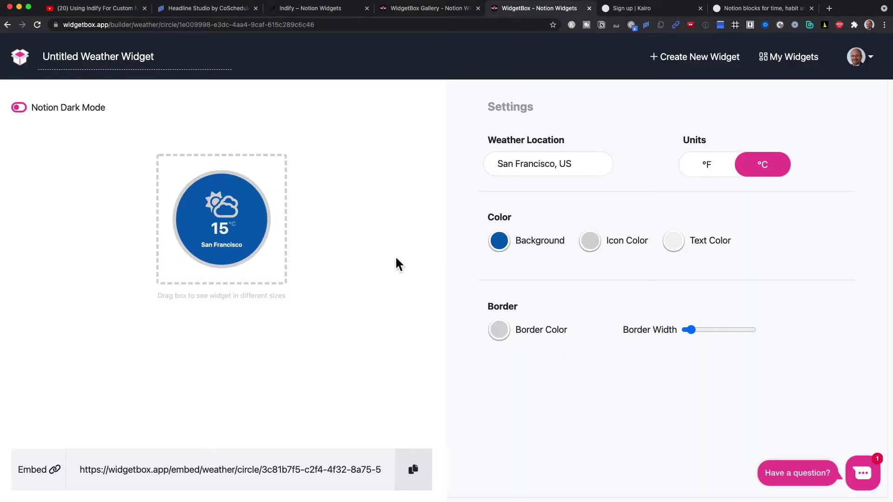
click(8, 26)
click(308, 96)
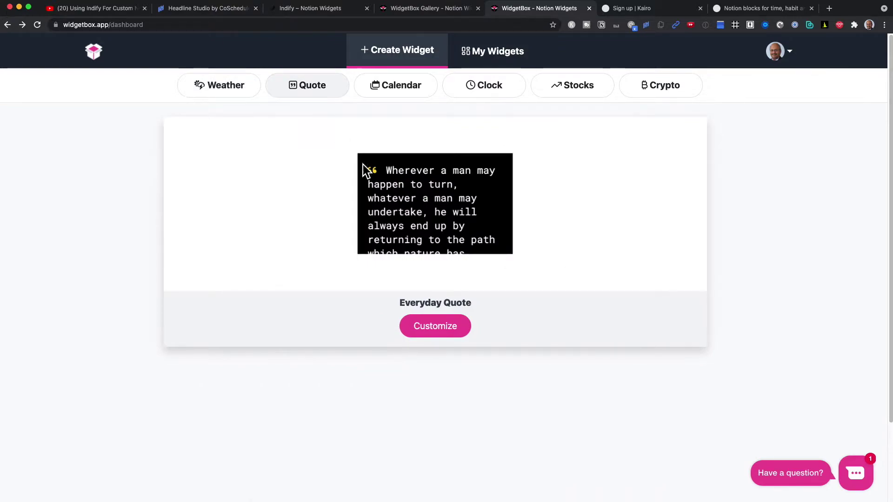
click(445, 334)
key(super+bracketleft)
click(398, 93)
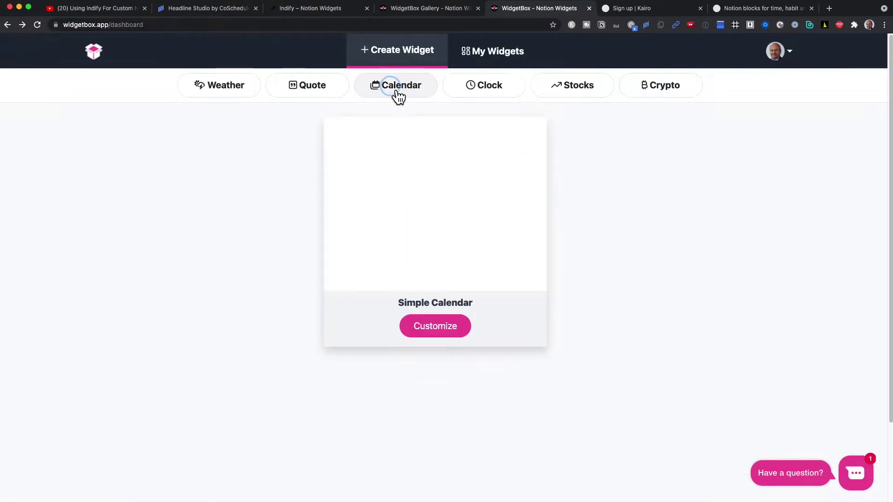
click(454, 337)
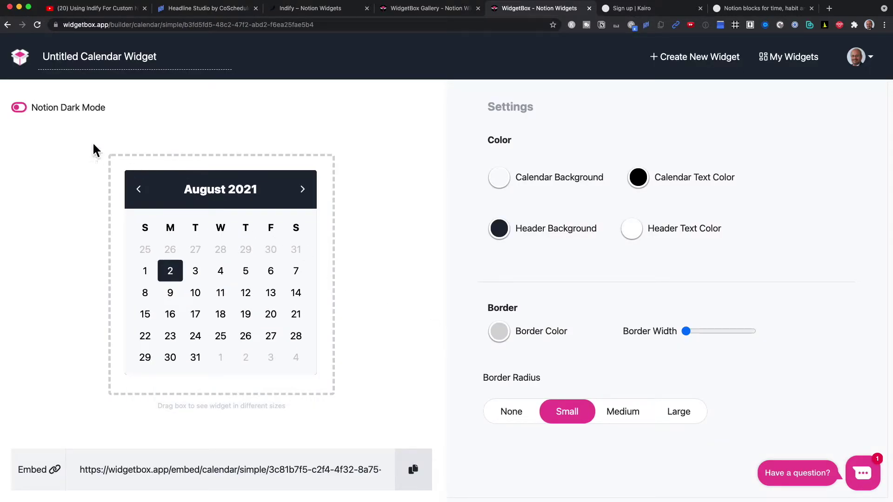
click(8, 26)
click(475, 94)
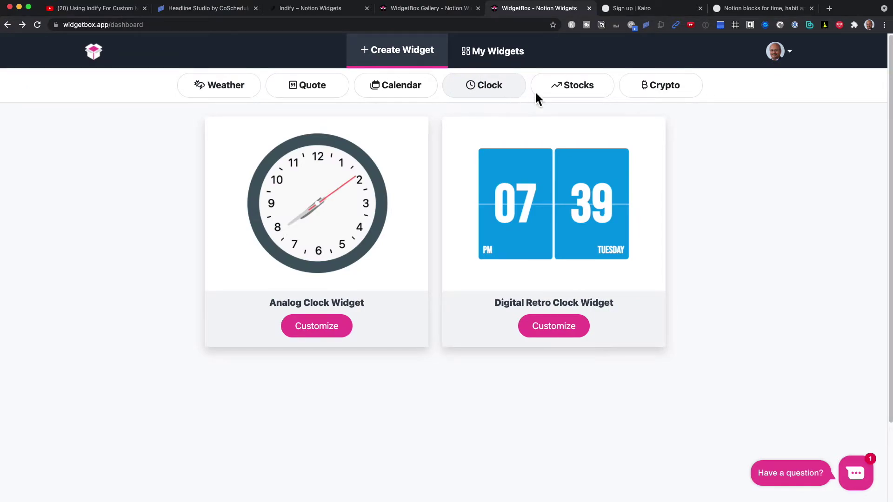
click(573, 99)
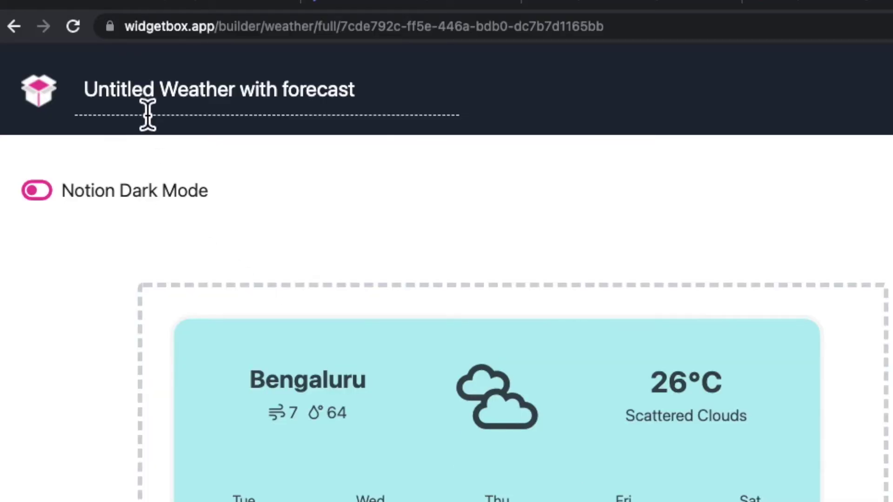
Retitle the forecast widget 'Bangalore Weather with forecast' and toggle the Notion dark mode preview
drag(92, 98, 158, 103)
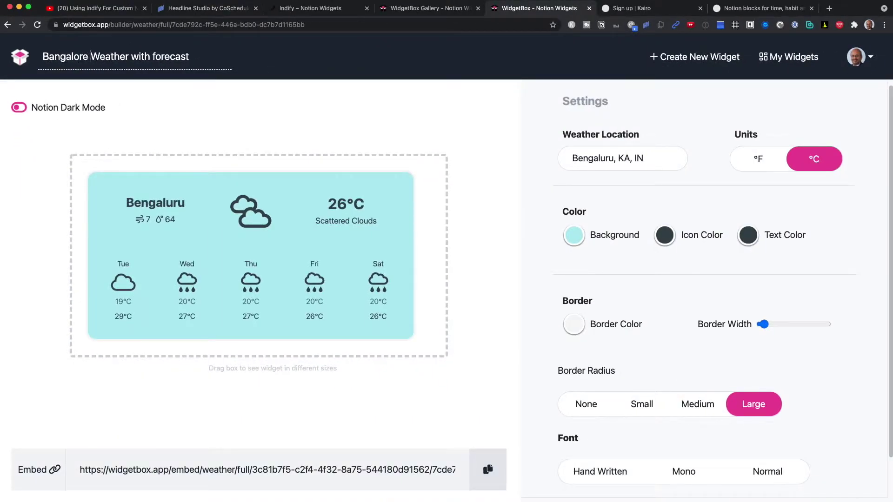
click(20, 111)
click(21, 111)
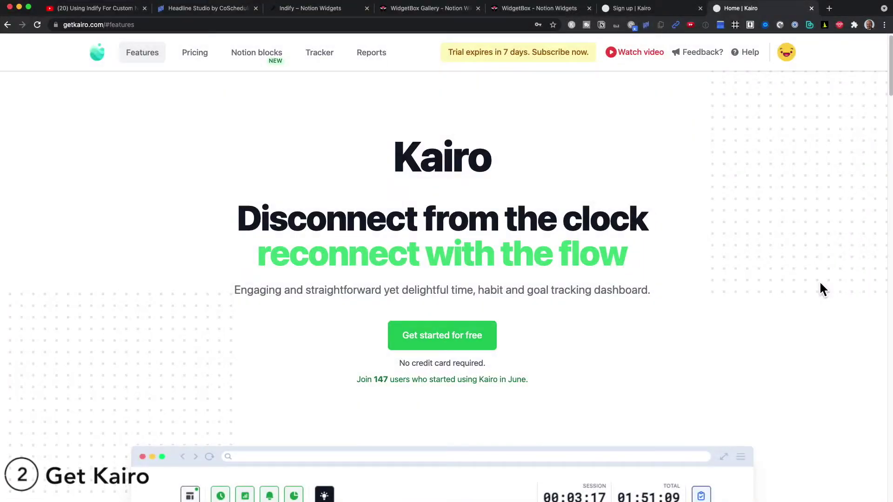
Scroll through Kairo's features down to the Free, Gold and Business pricing plans
scroll(821, 284, down, 3)
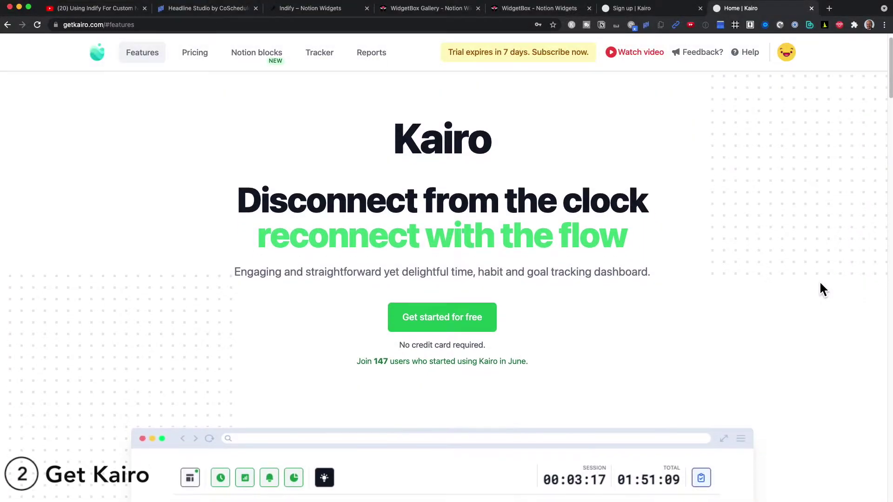
scroll(821, 284, down, 6)
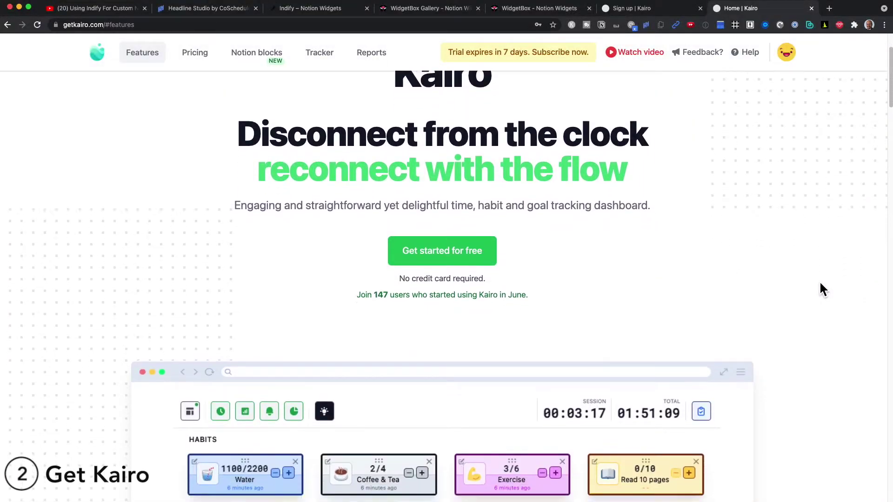
scroll(820, 291, down, 8)
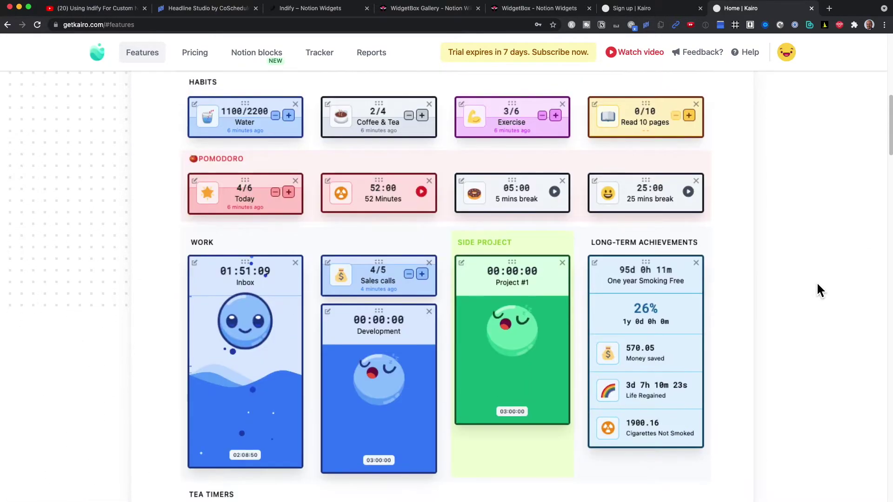
scroll(818, 290, down, 3)
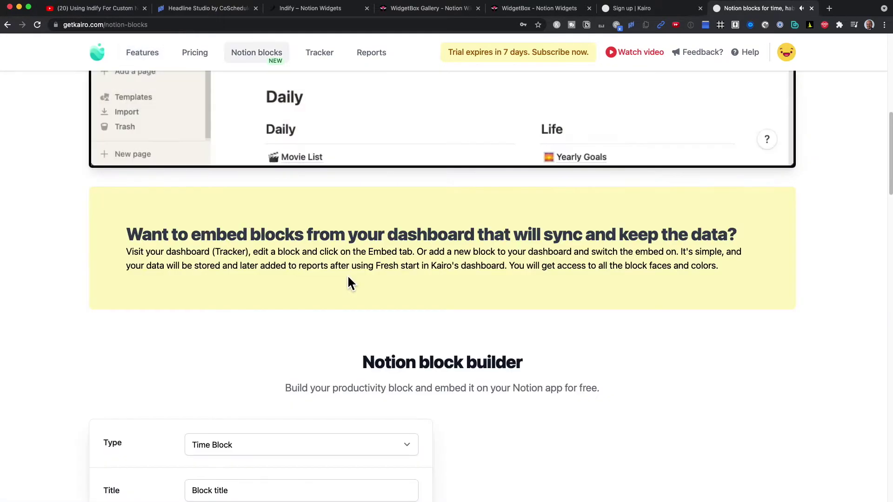
scroll(349, 281, down, 3)
scroll(349, 283, down, 5)
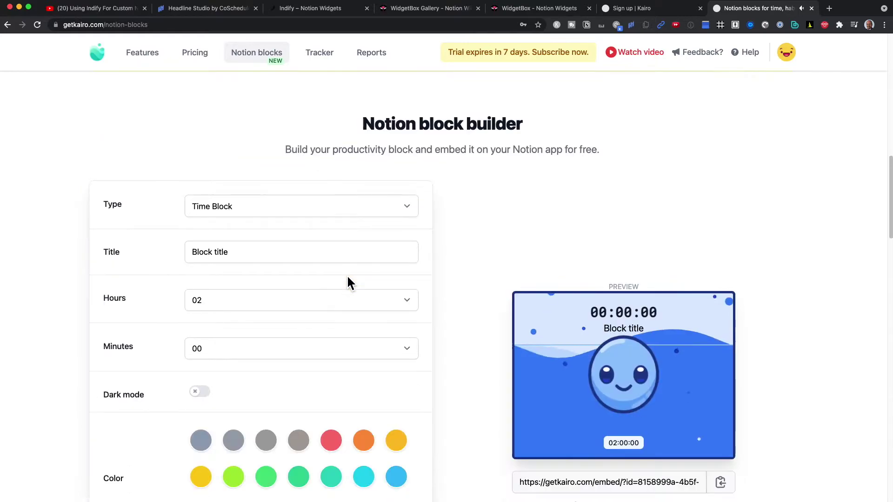
scroll(350, 283, down, 5)
scroll(350, 283, down, 6)
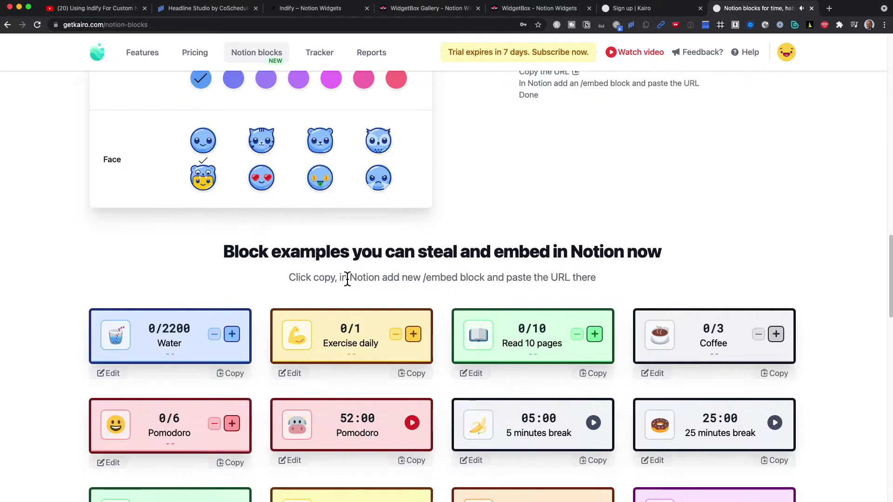
scroll(352, 285, down, 8)
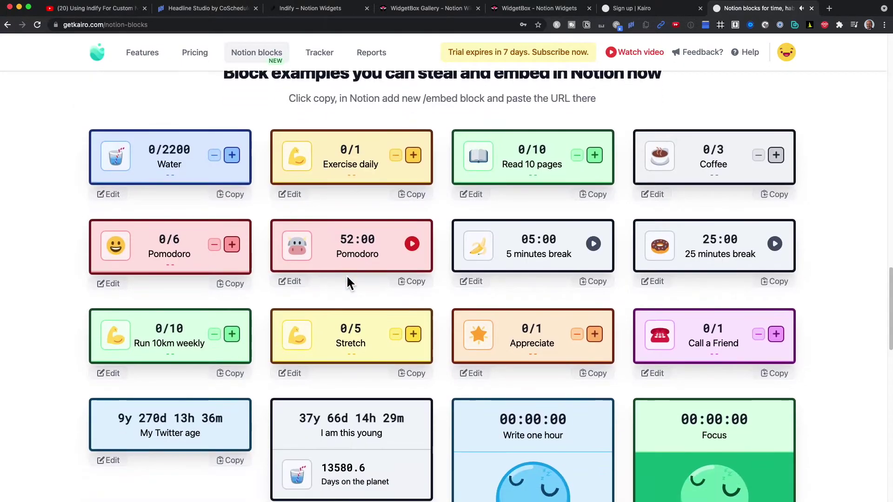
scroll(350, 282, down, 2)
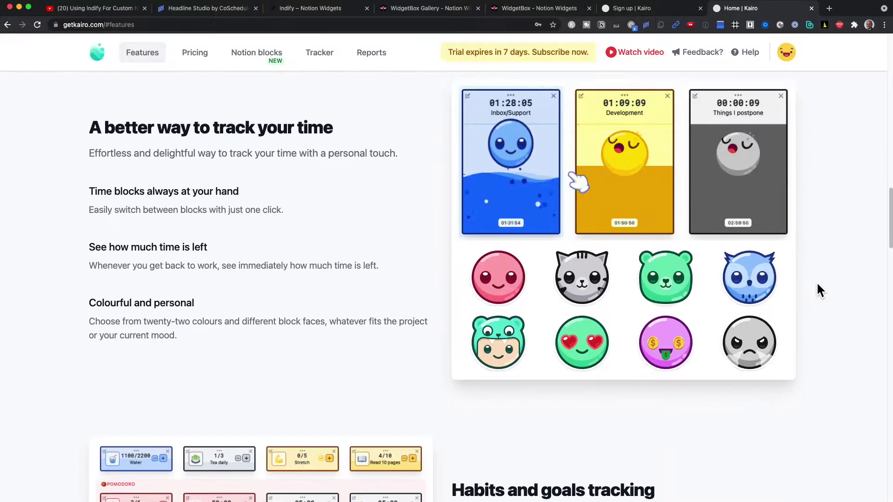
scroll(818, 289, down, 2)
scroll(819, 289, down, 10)
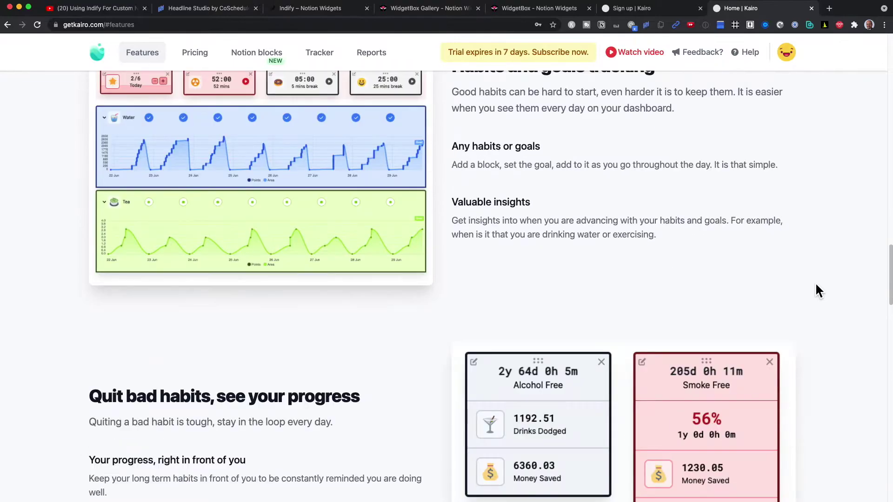
scroll(819, 291, down, 12)
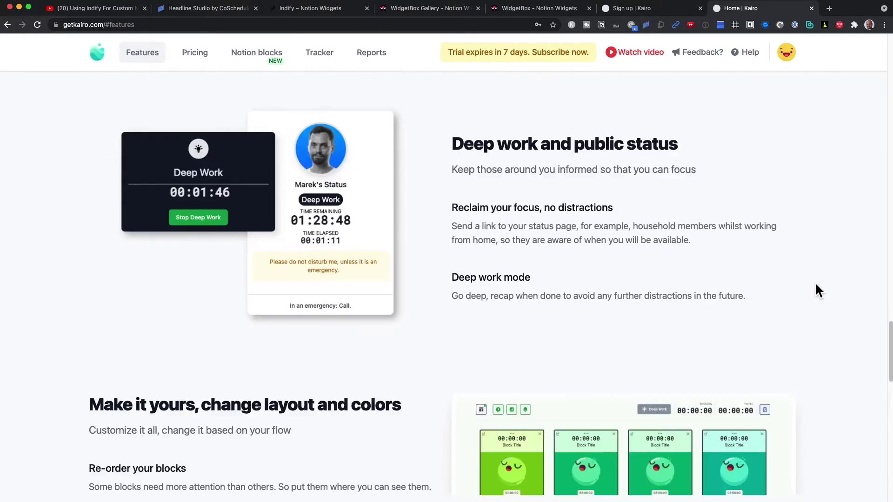
scroll(818, 291, down, 7)
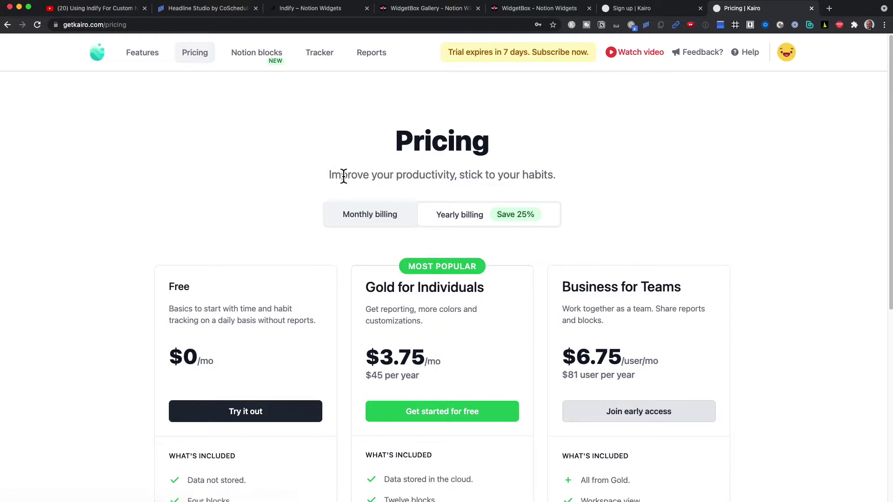
scroll(343, 175, down, 2)
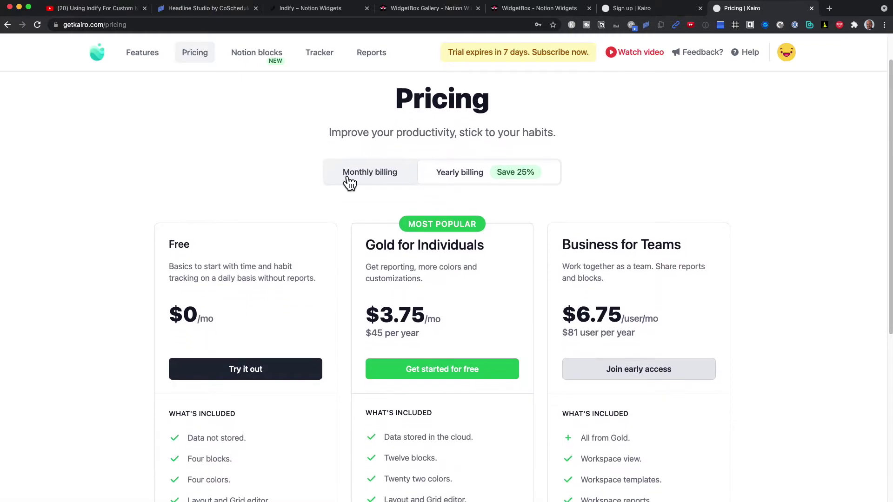
scroll(349, 183, down, 2)
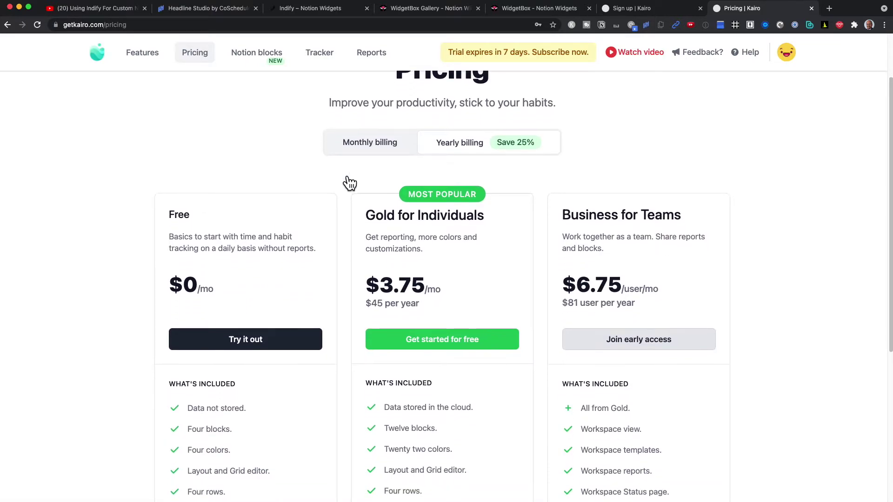
scroll(349, 182, down, 1)
scroll(345, 180, down, 1)
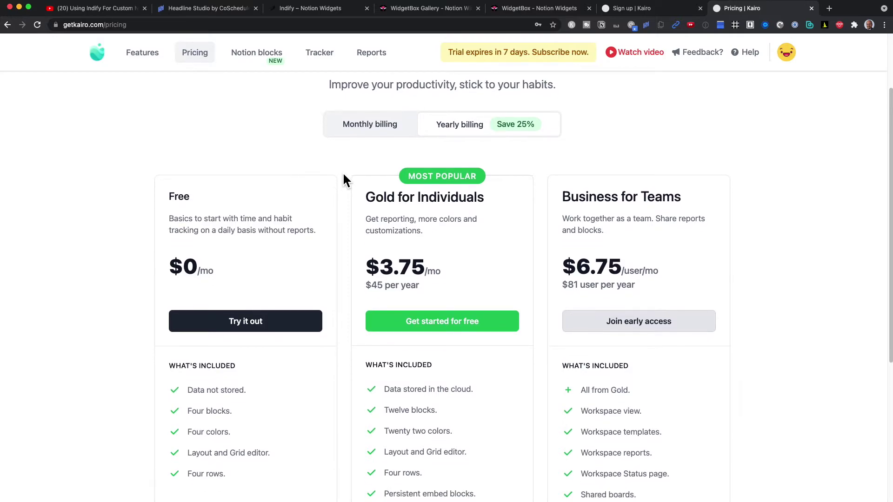
scroll(345, 180, down, 2)
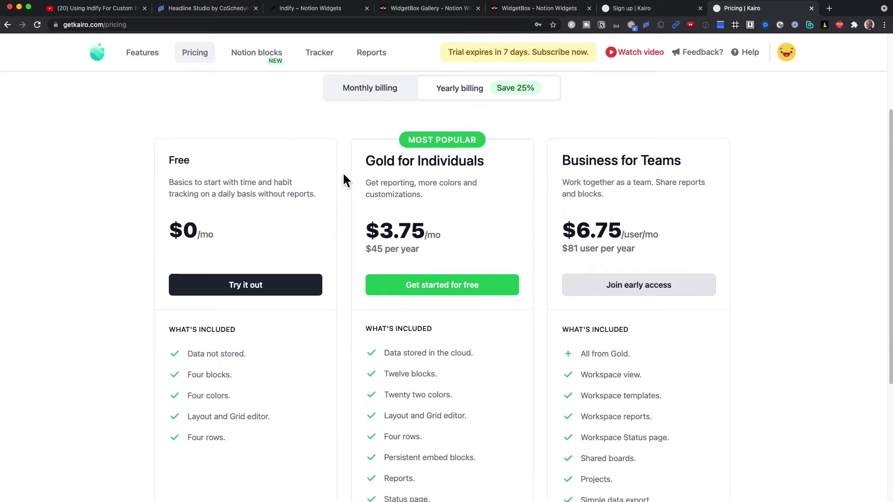
scroll(346, 180, down, 1)
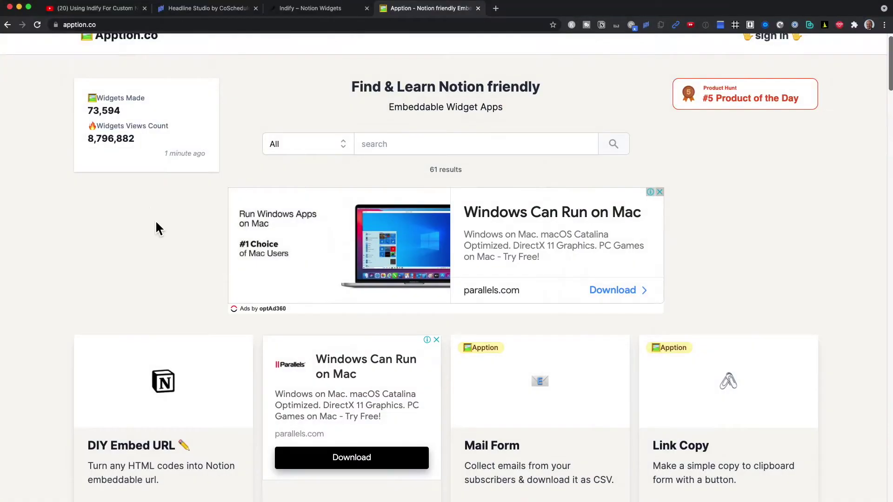
Scroll the Apption widget gallery and open the Pomodoro TODO widget's page
scroll(153, 218, down, 4)
scroll(150, 191, down, 15)
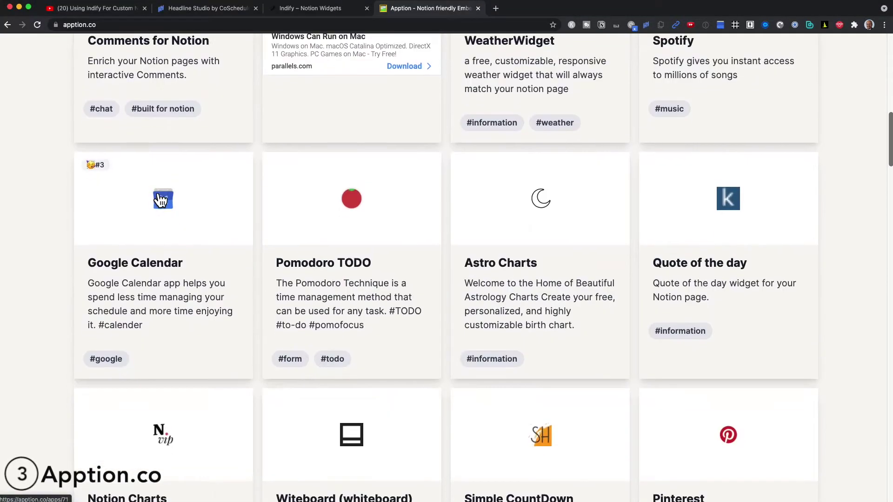
scroll(214, 240, down, 16)
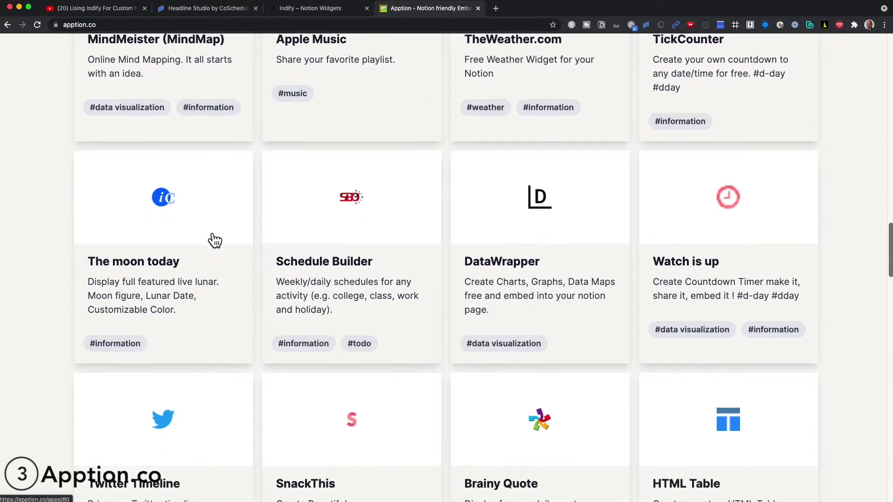
scroll(215, 240, down, 16)
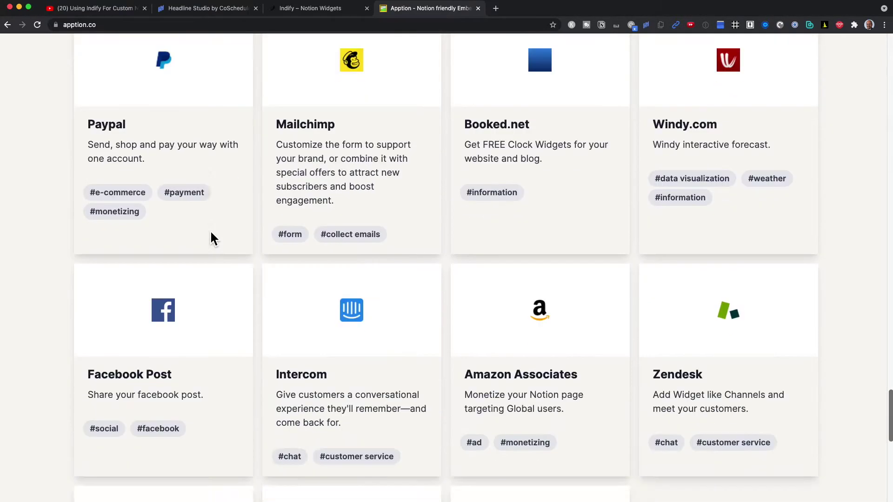
scroll(213, 241, down, 6)
click(335, 231)
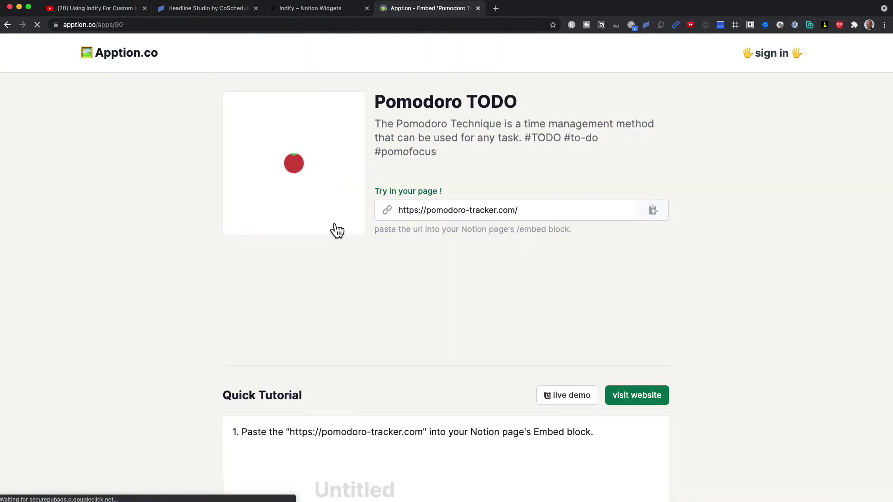
Check the Pomodoro Timer, Notifications and Application preferences, then close them to show 25:00
scroll(348, 217, down, 1)
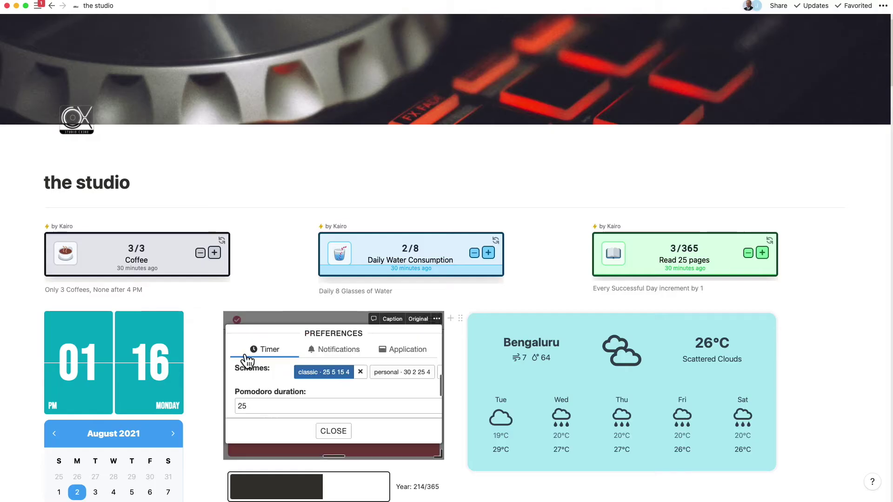
scroll(306, 411, down, 2)
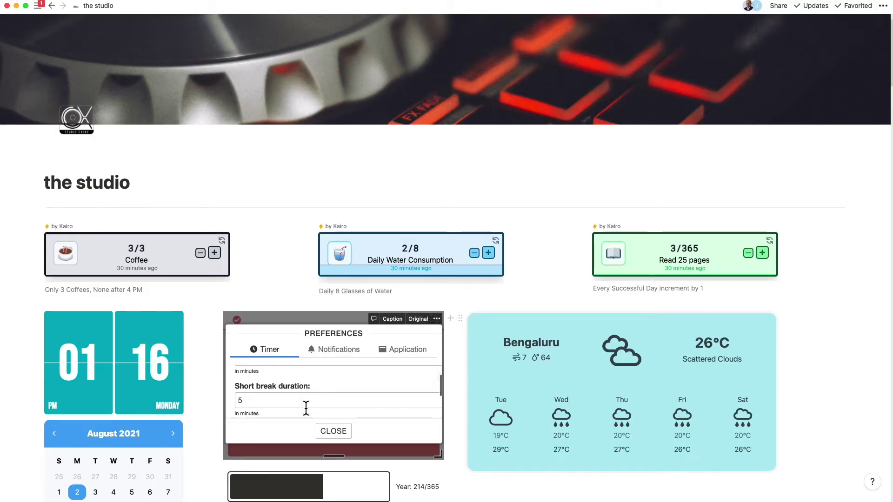
scroll(306, 408, down, 5)
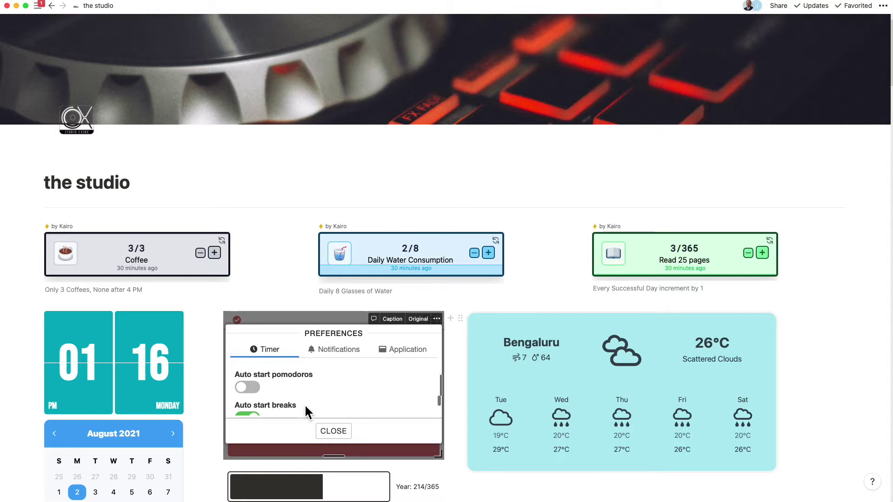
click(325, 354)
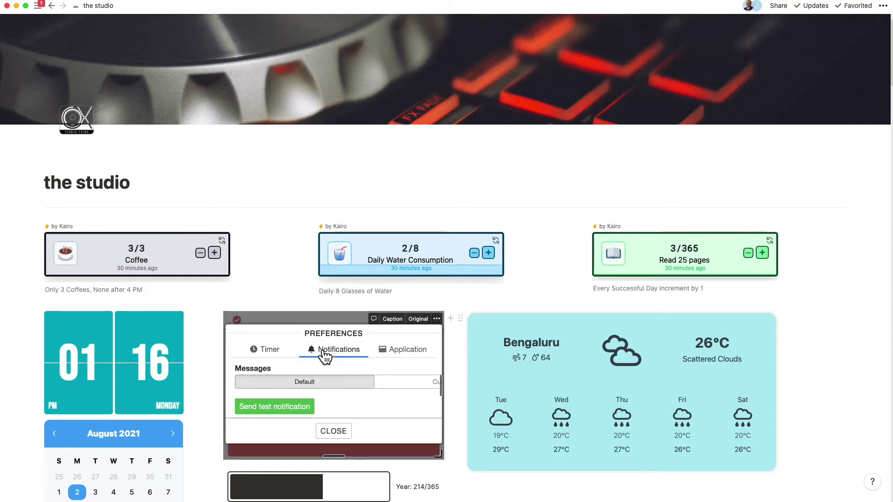
click(405, 356)
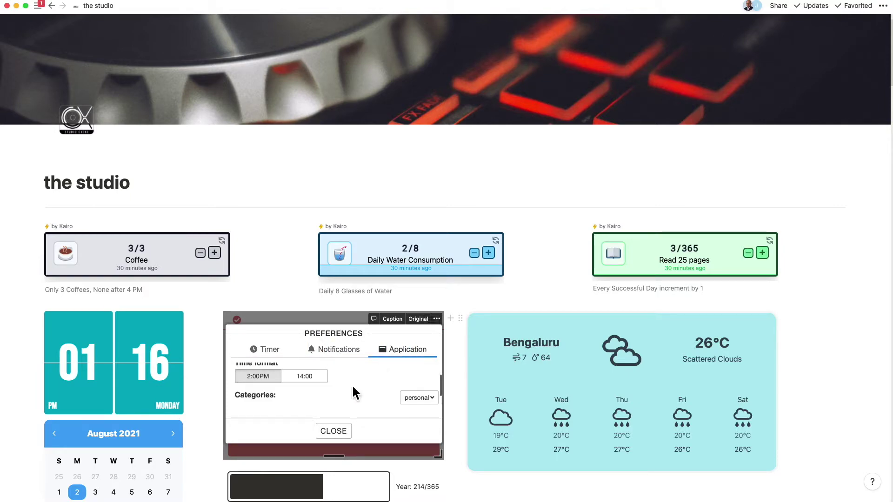
scroll(352, 390, up, 6)
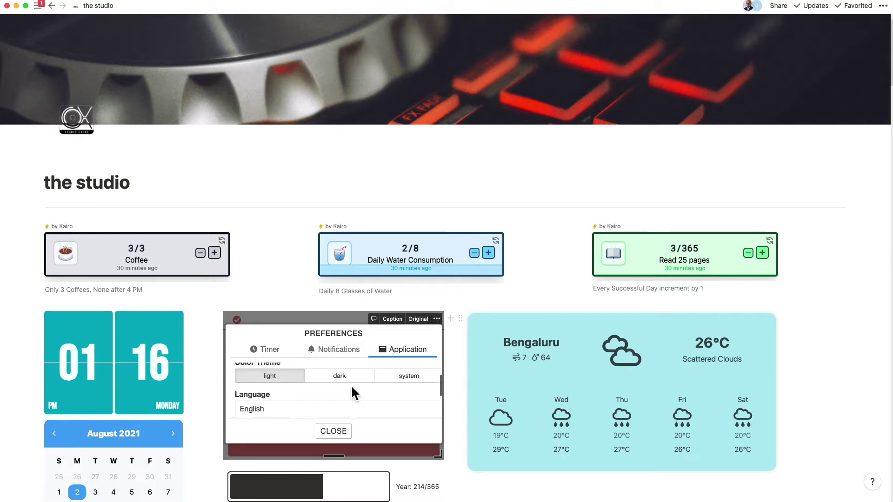
click(334, 431)
scroll(391, 384, down, 3)
scroll(391, 381, down, 3)
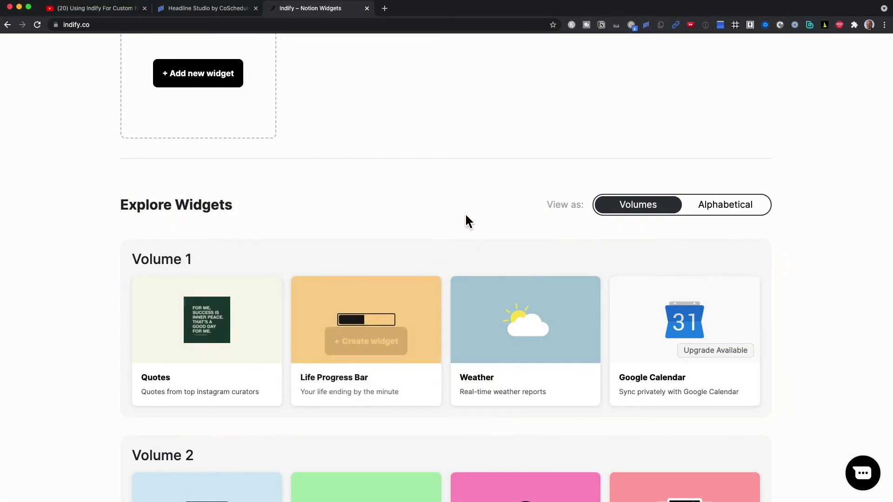
scroll(443, 194, down, 2)
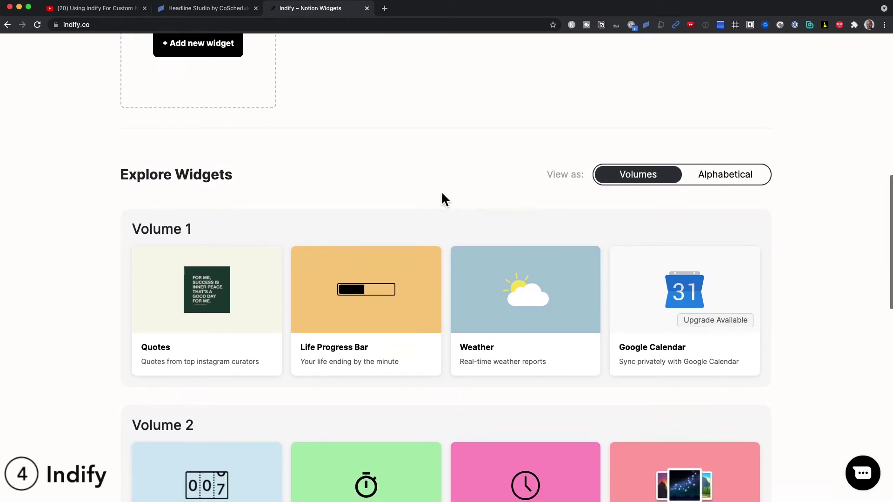
scroll(443, 194, down, 2)
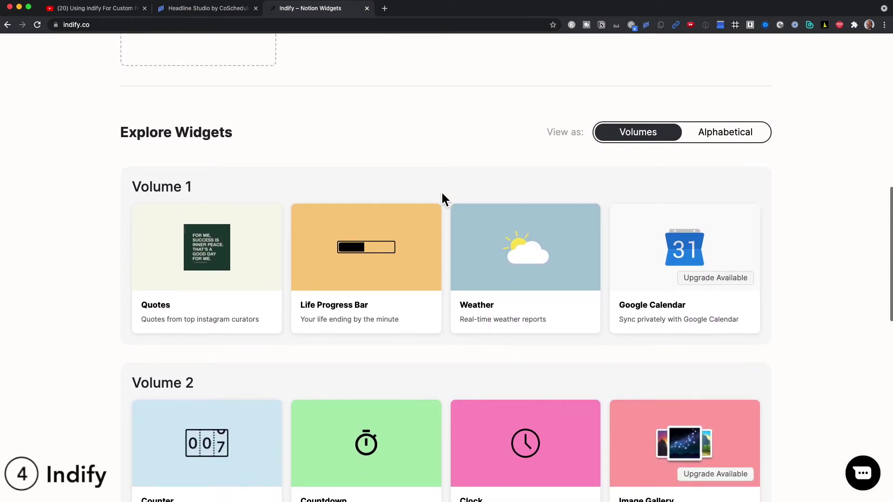
scroll(442, 198, down, 2)
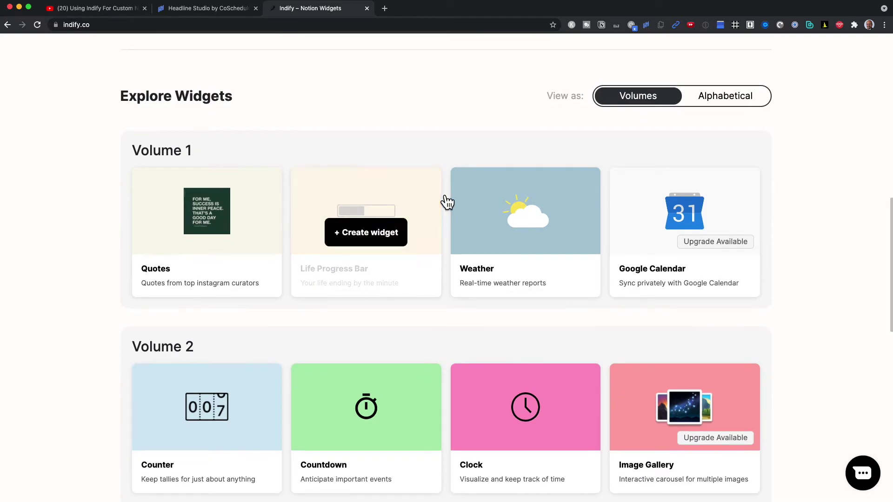
scroll(447, 201, down, 2)
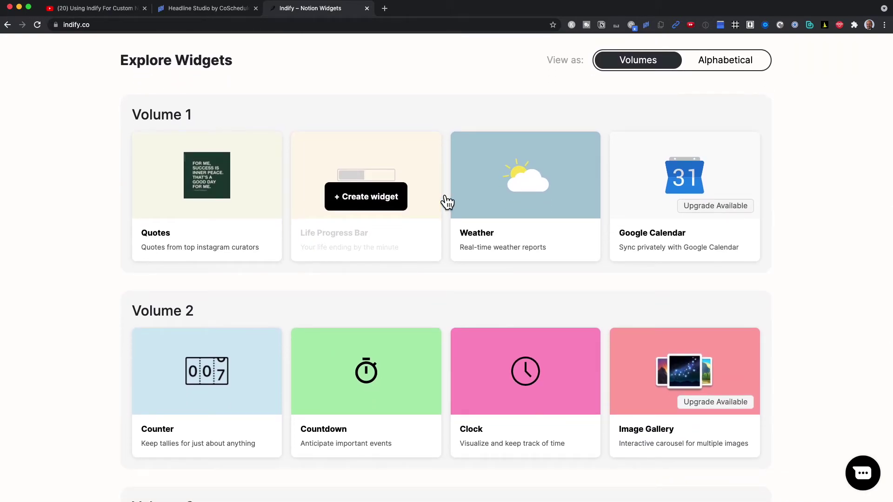
scroll(447, 202, down, 5)
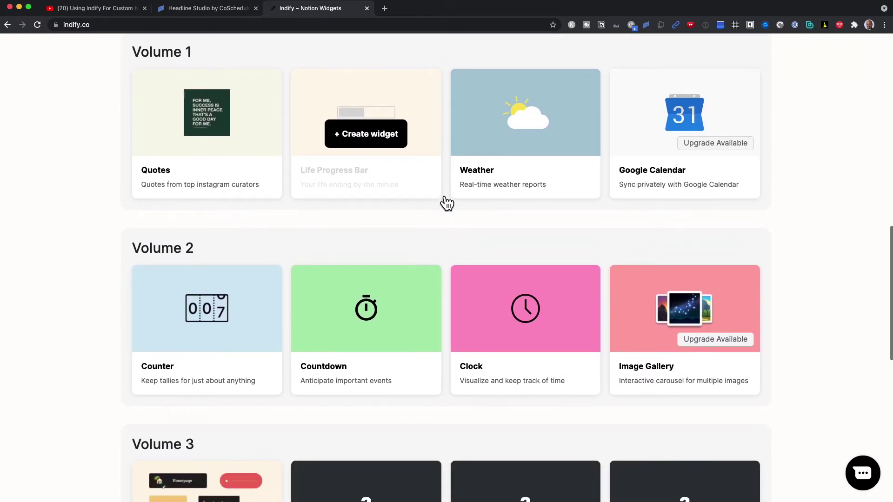
scroll(444, 198, down, 3)
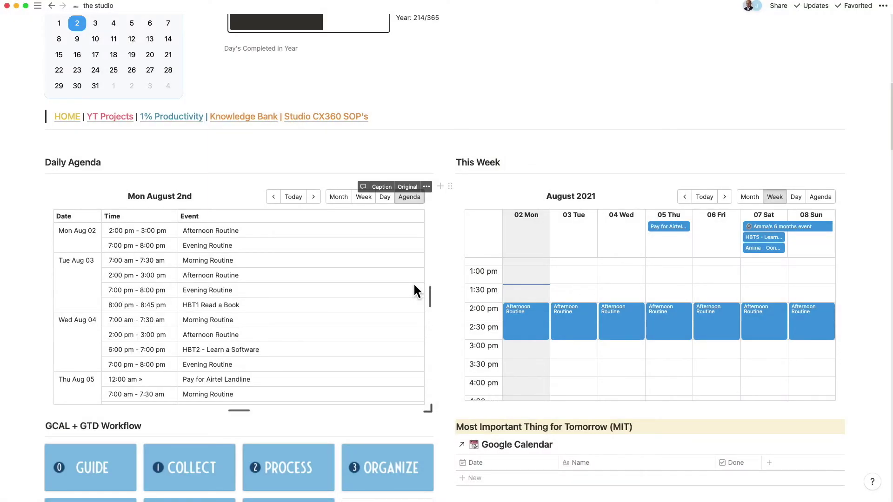
click(339, 198)
click(371, 202)
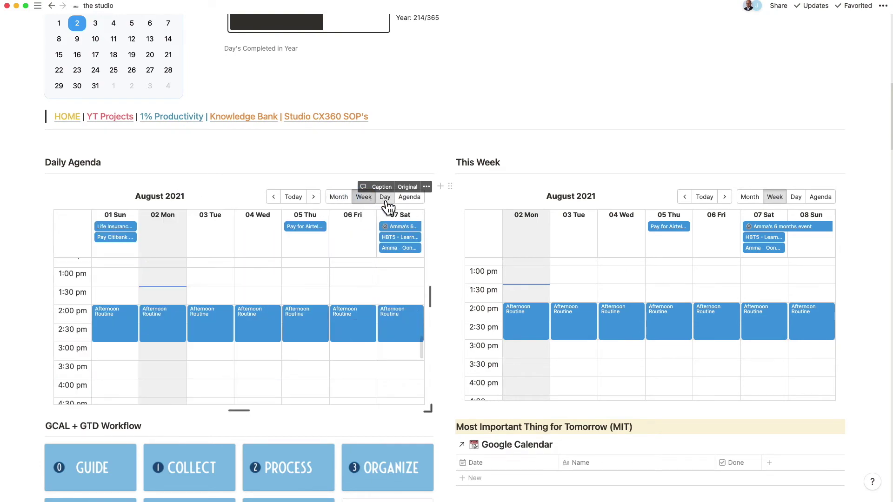
click(386, 199)
click(410, 198)
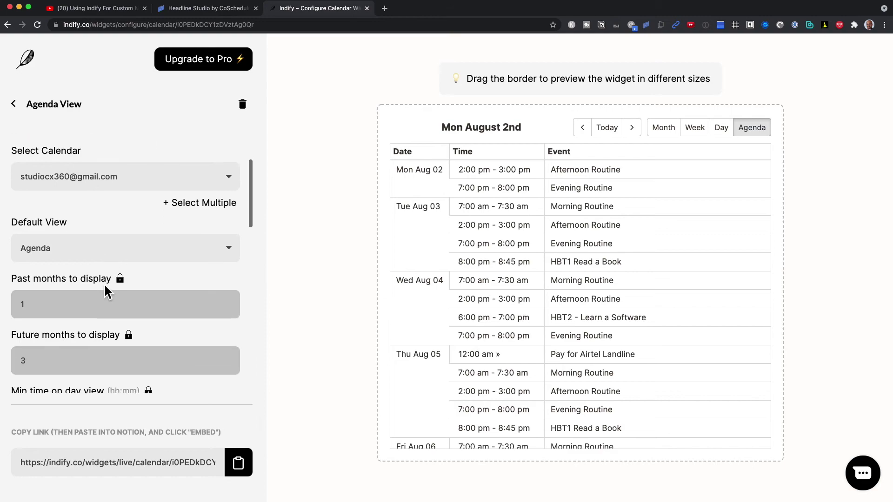
Set the Next YT Video countdown widget to August 3 2021, 5:30 PM
scroll(105, 284, down, 8)
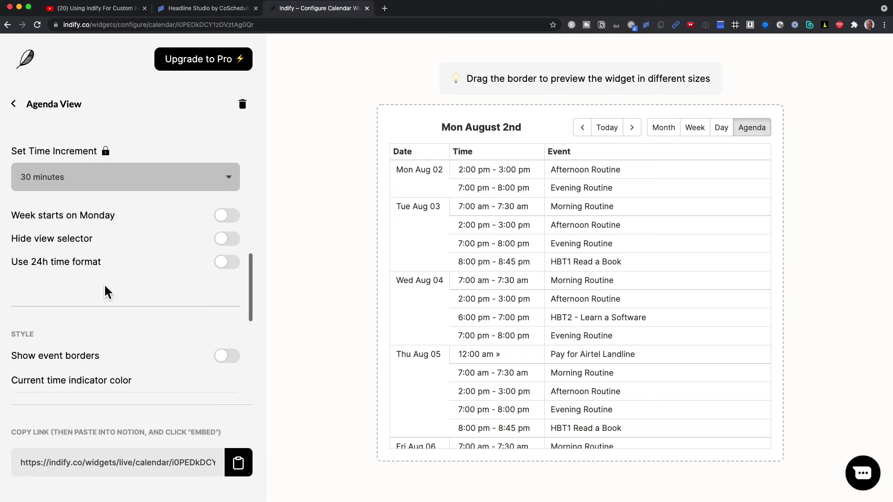
scroll(104, 283, down, 5)
scroll(171, 165, up, 15)
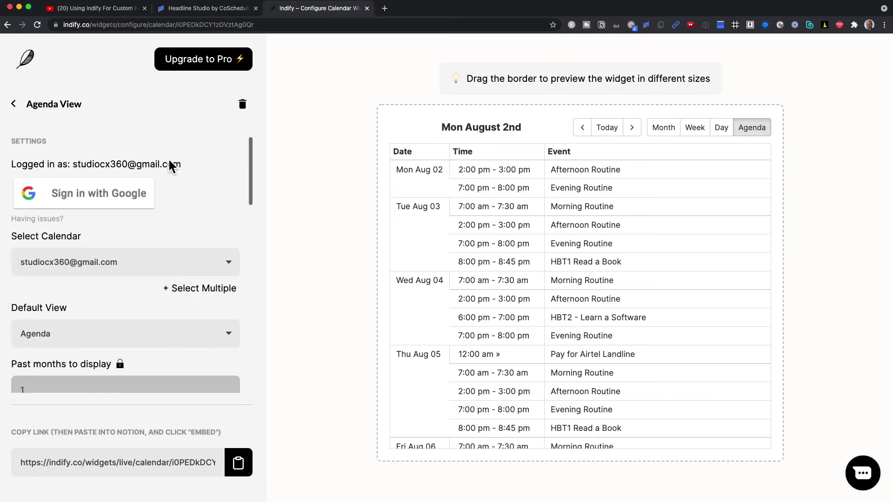
click(236, 337)
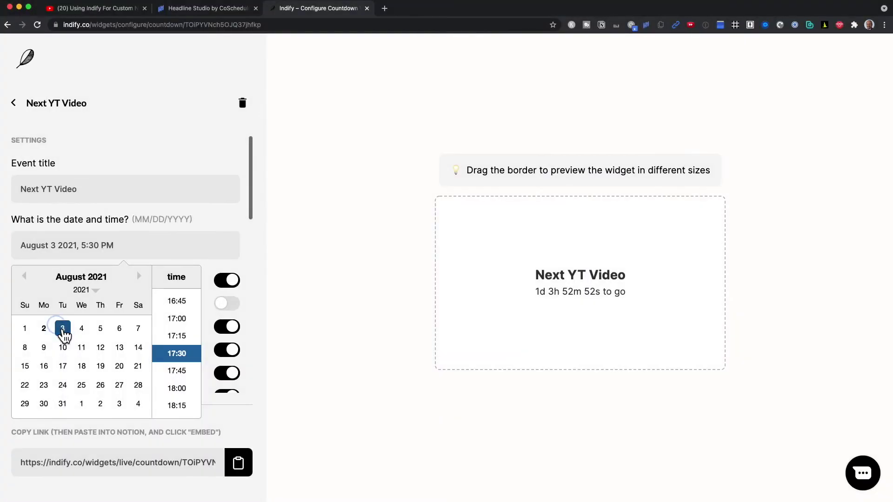
click(160, 355)
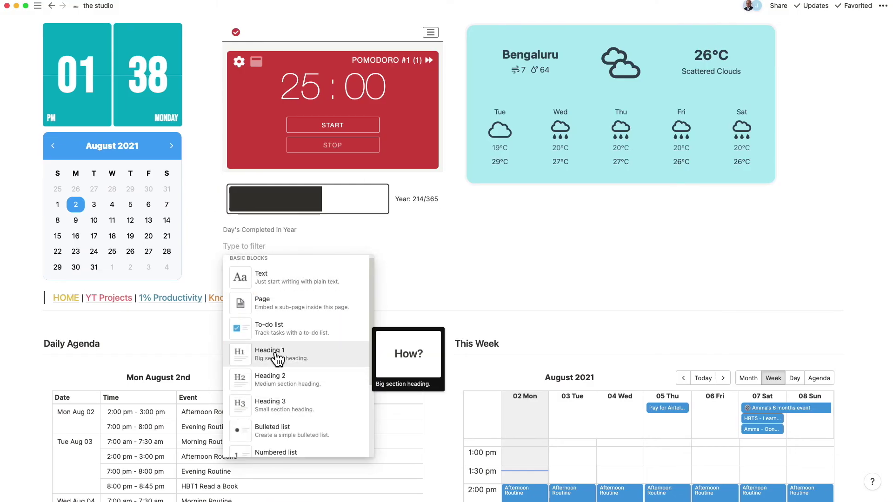
Insert an /embed block below the year-progress bar holding the pasted Indify widget link
text(embed)
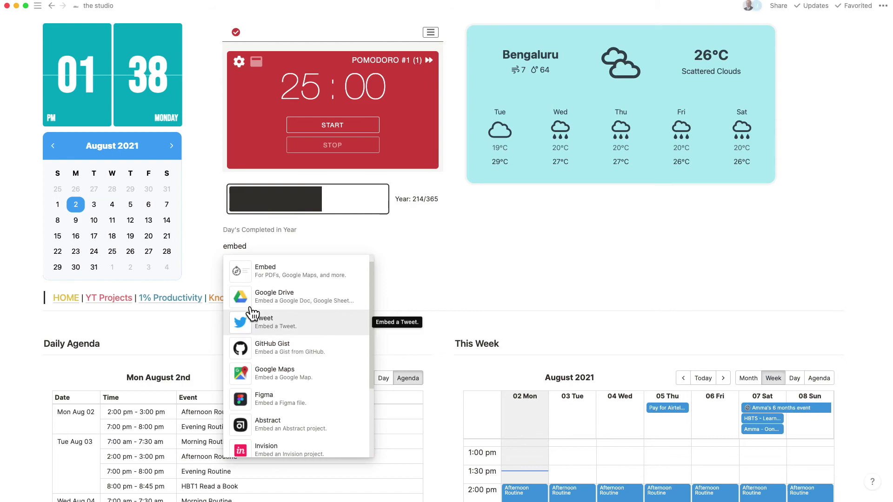
click(265, 271)
click(295, 314)
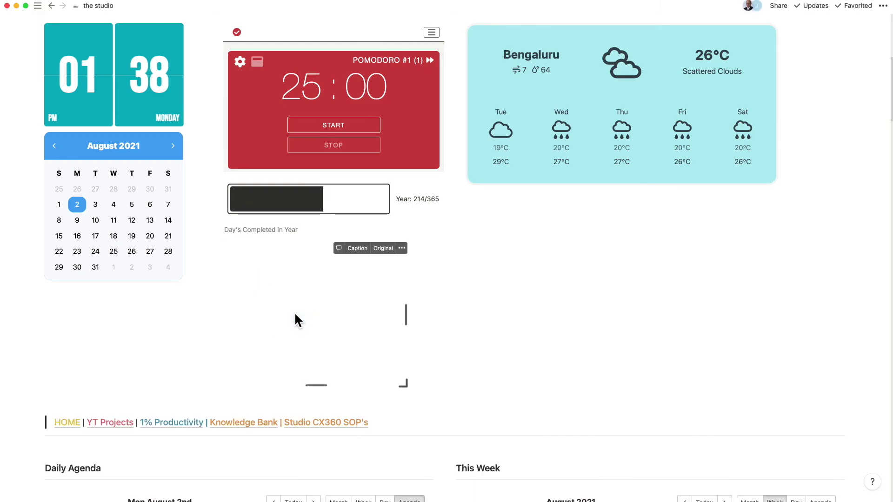